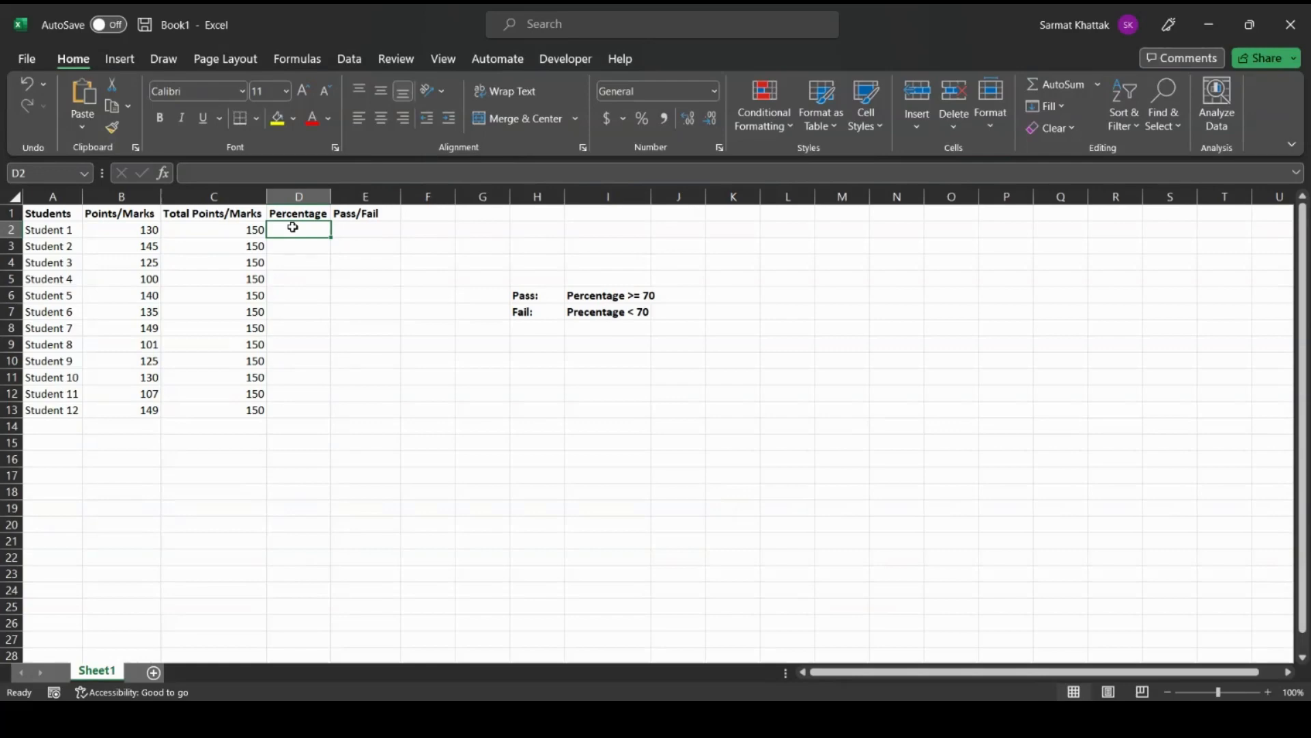
# Review the Students, Points/Marks, Total Points/Marks, Percentage and Pass/Fail columns one after another
pyautogui.click(48, 194)
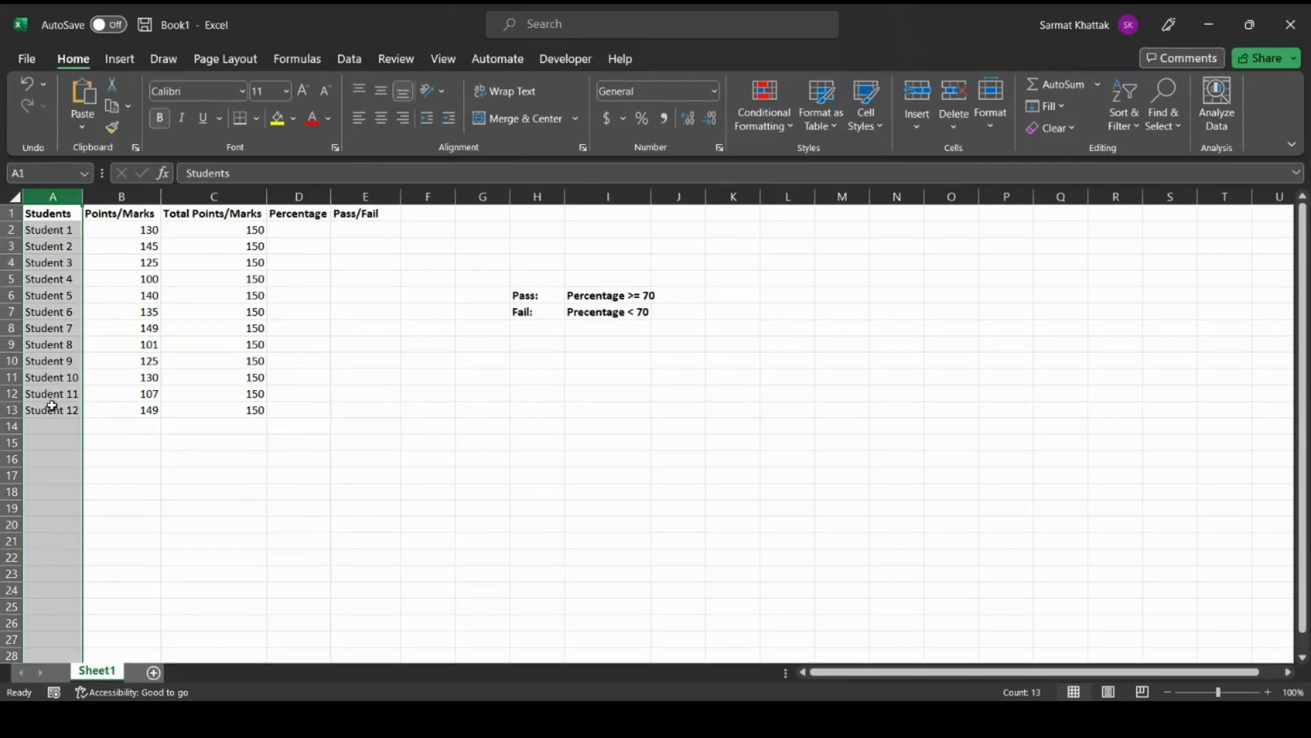
pyautogui.click(142, 196)
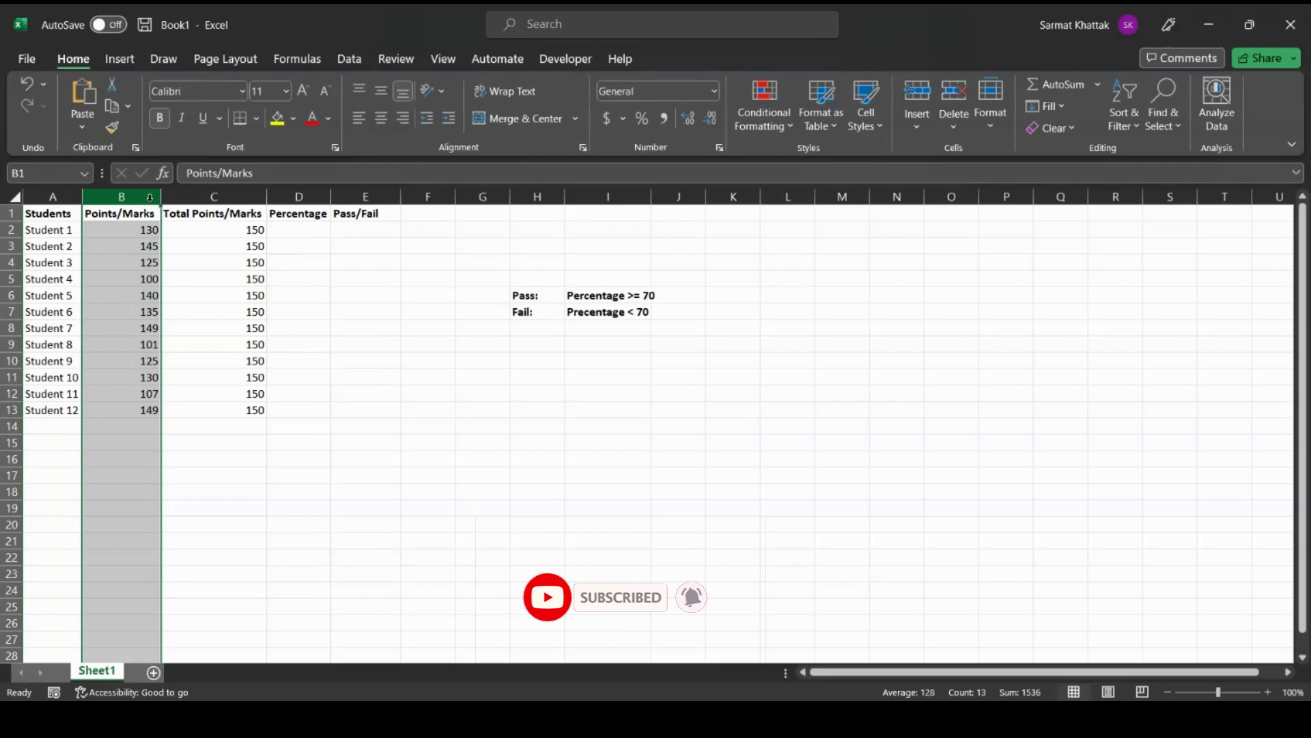
pyautogui.click(232, 198)
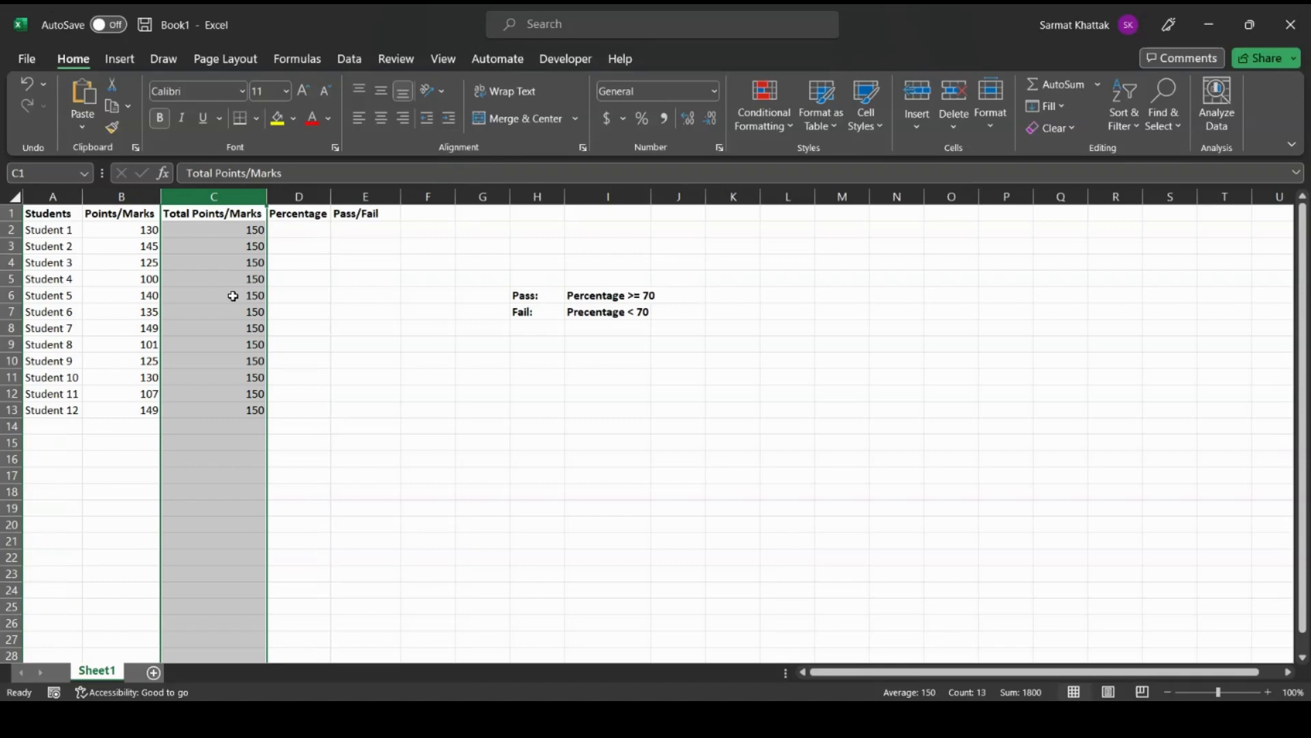
pyautogui.click(312, 195)
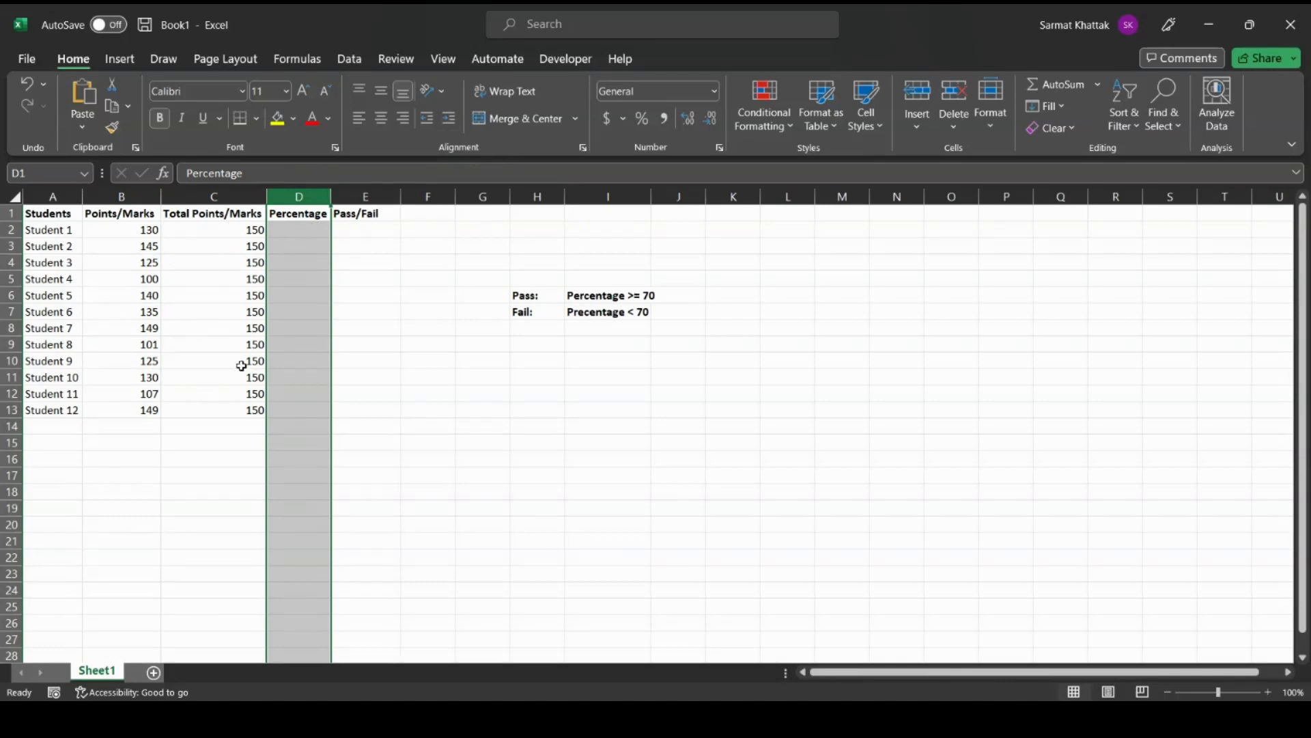
pyautogui.click(381, 195)
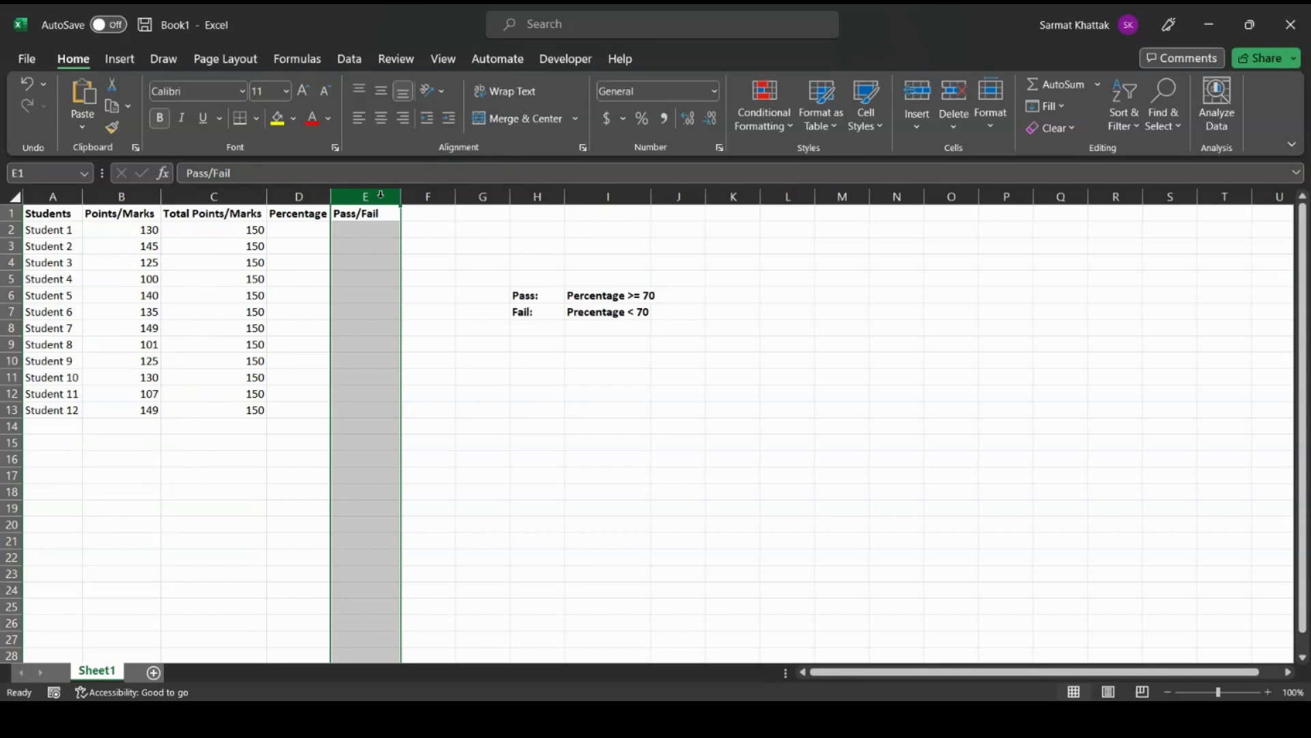
# Enter the formula =(B2/C2)*100 in D2 to calculate Student 1's percentage
pyautogui.doubleClick(297, 232)
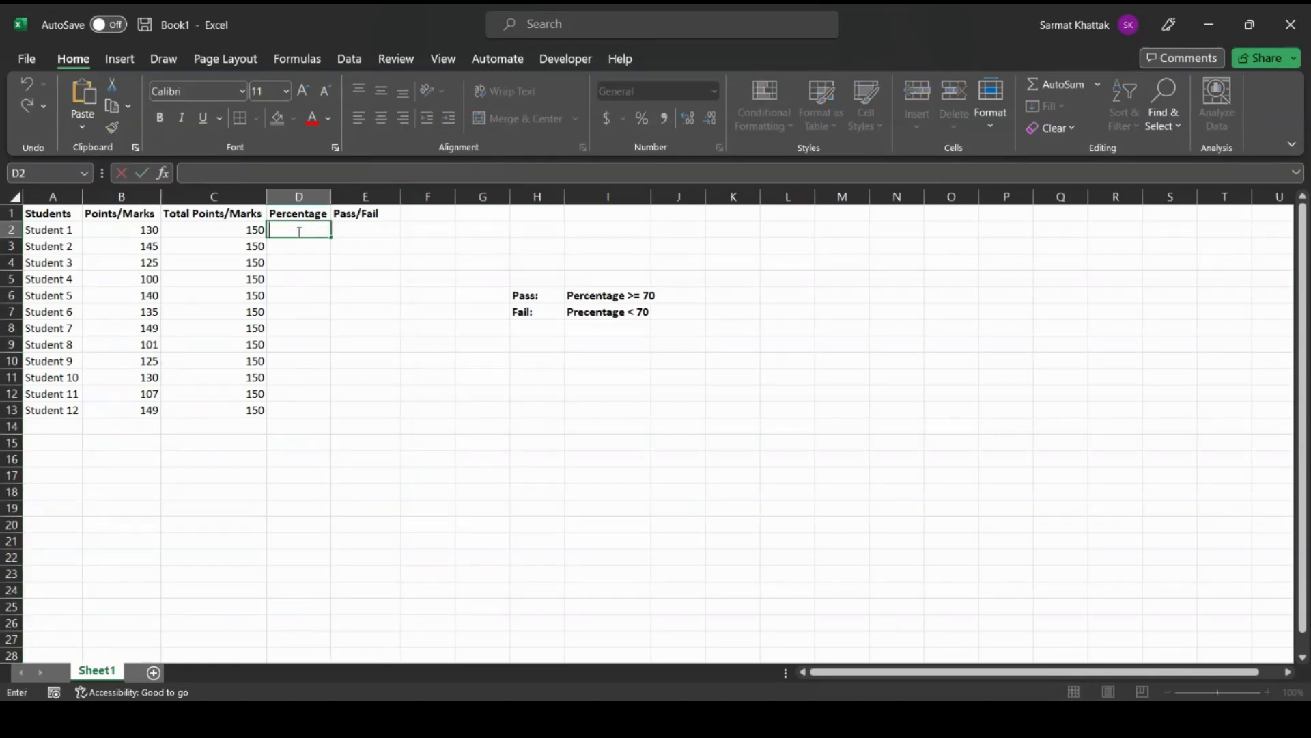
pyautogui.write('=')
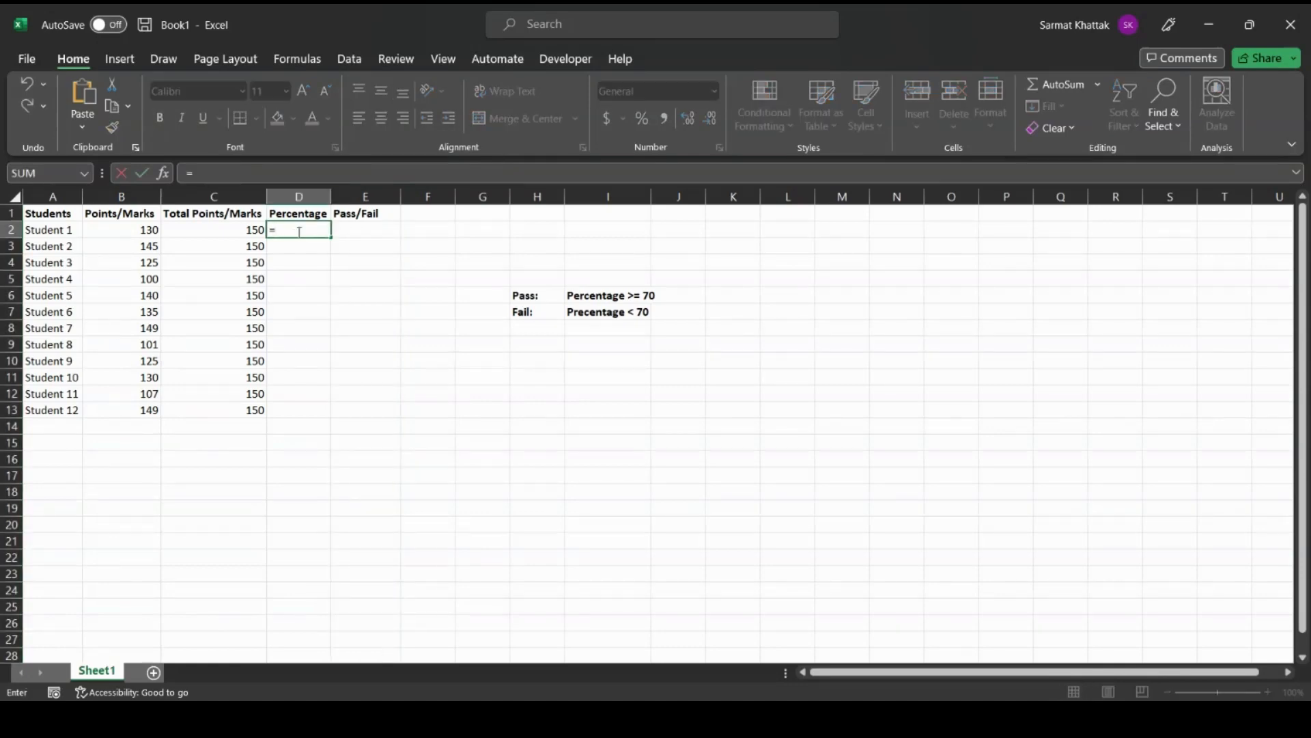
pyautogui.write('c')
pyautogui.press('BackSpace')
pyautogui.write('b2')
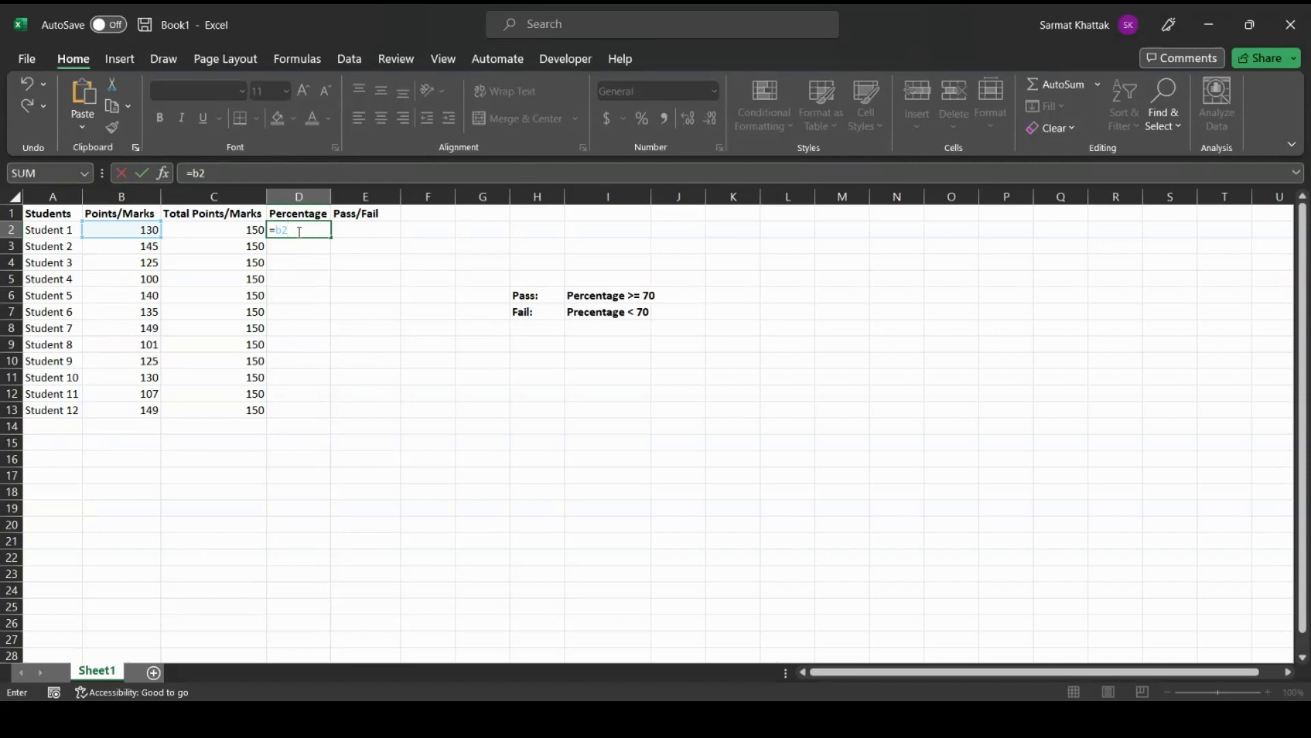
pyautogui.press('BackSpace')
pyautogui.press('BackSpace')
pyautogui.write('(')
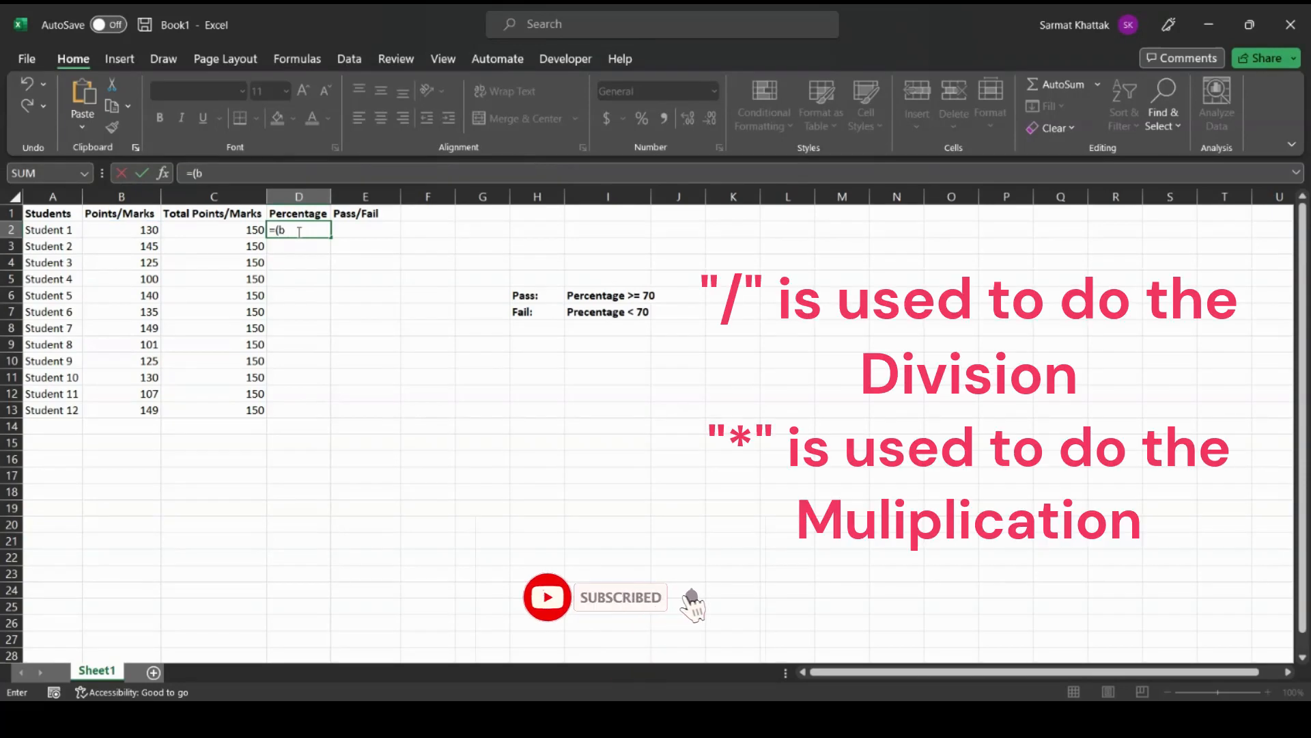
pyautogui.write('b2/')
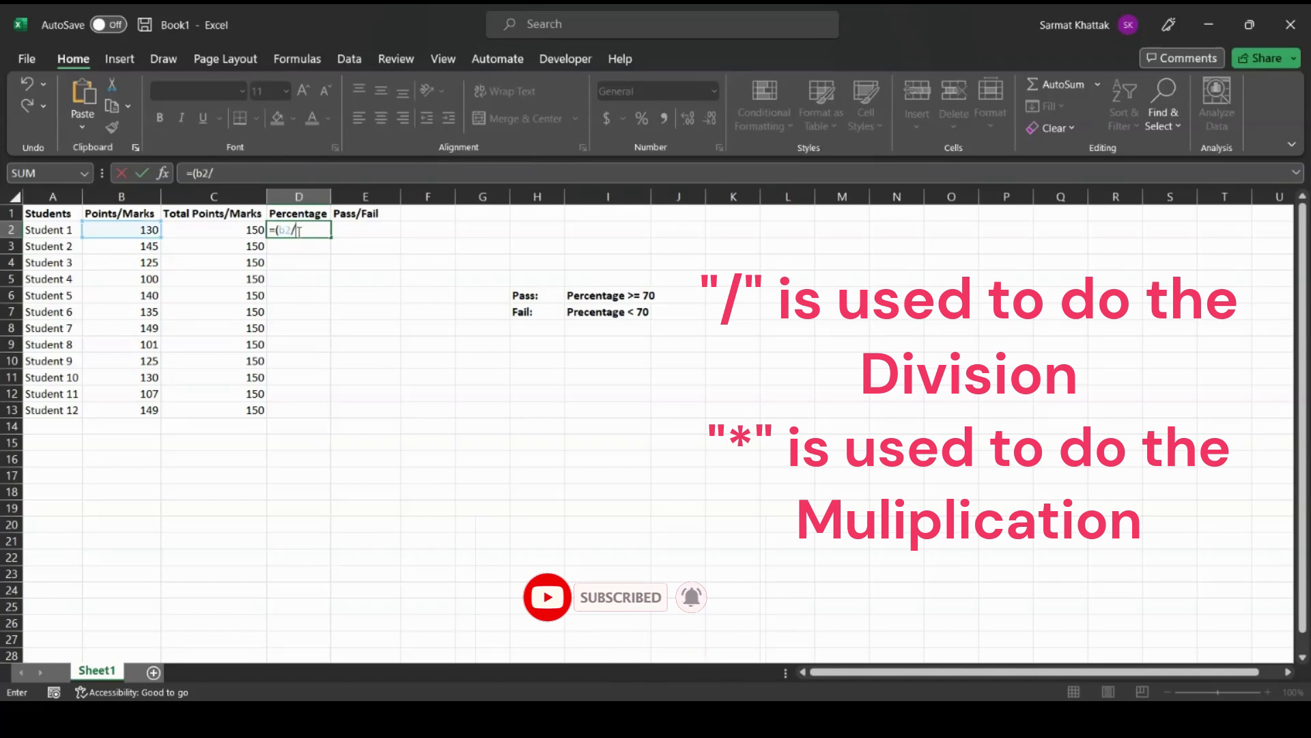
pyautogui.write('c2')
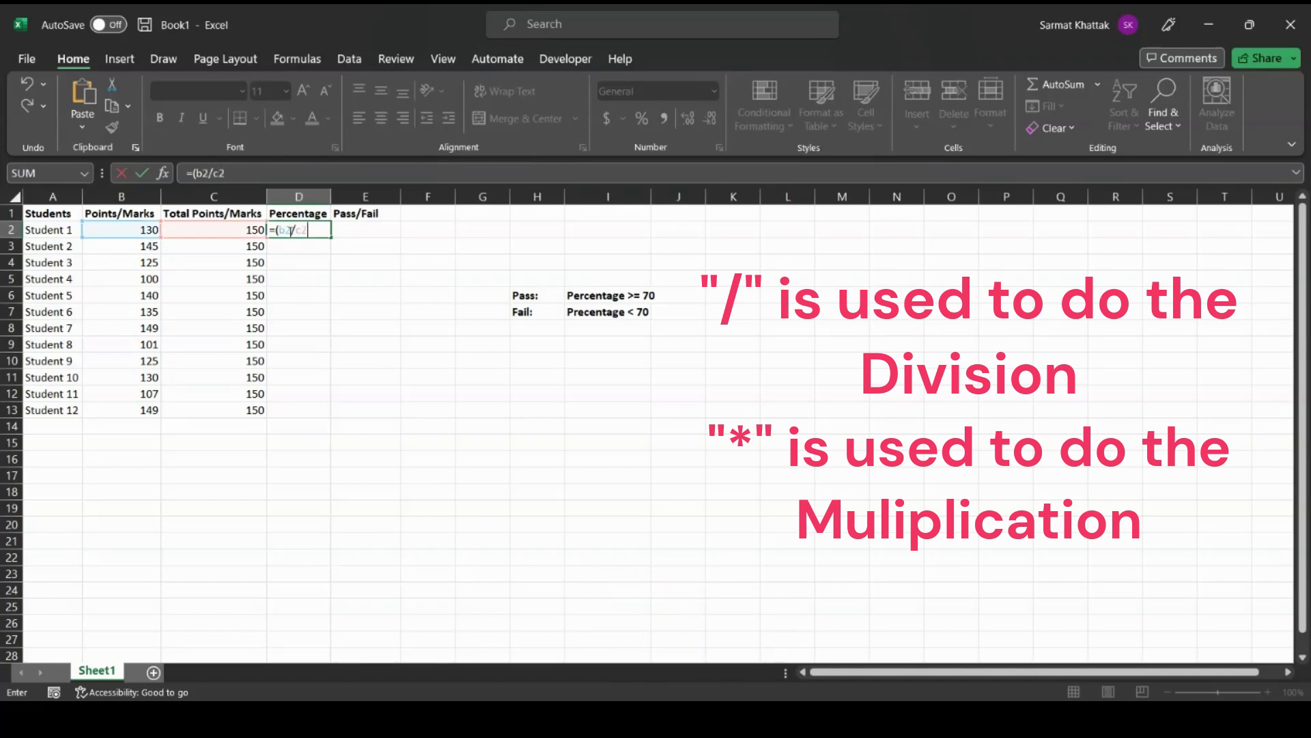
pyautogui.write(')*100')
pyautogui.press('Tab')
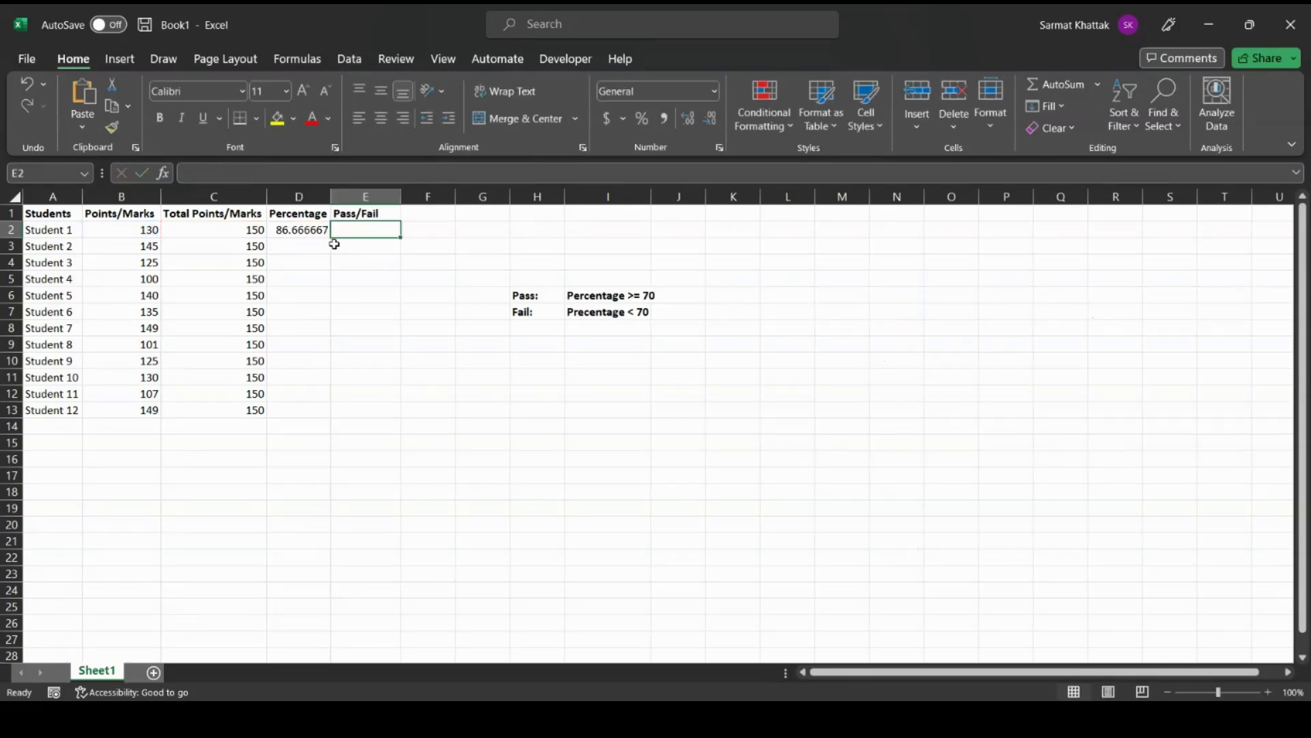
# Check the percentage formula in D2 and widen the Percentage column
pyautogui.click(305, 230)
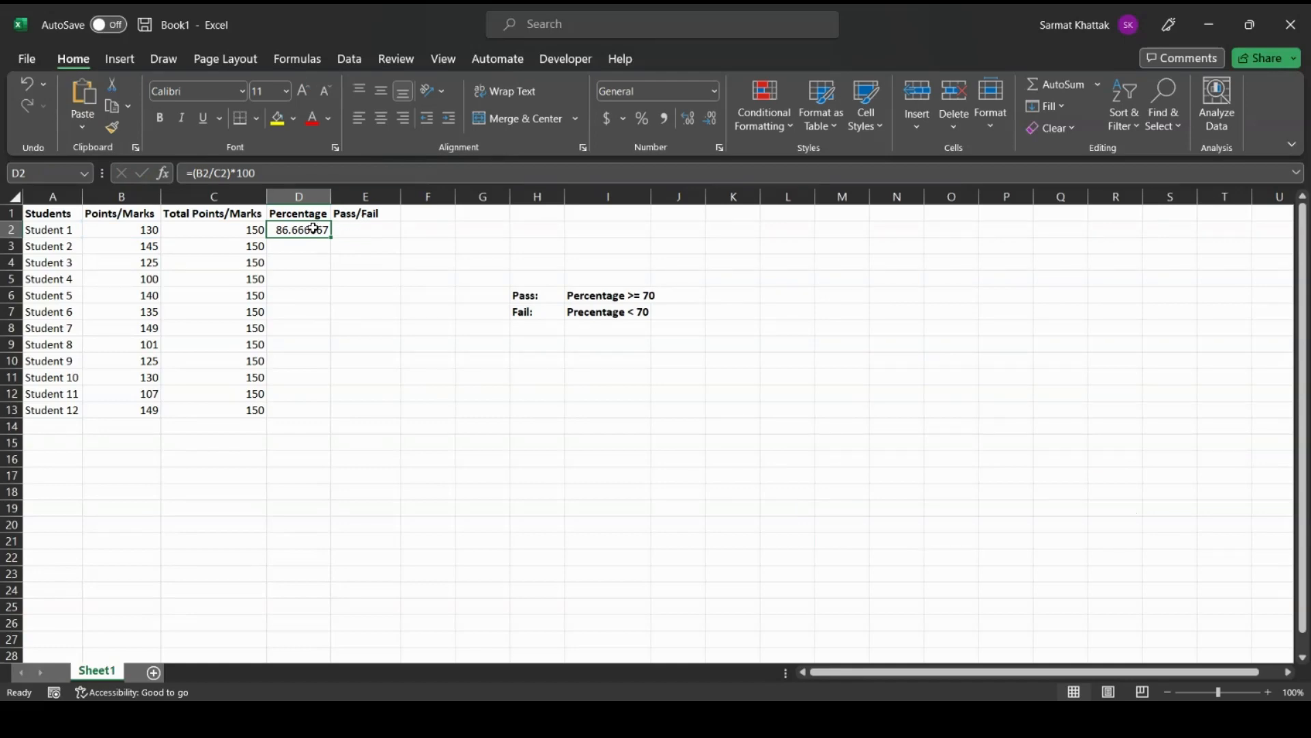
pyautogui.doubleClick(321, 229)
pyautogui.click(369, 261)
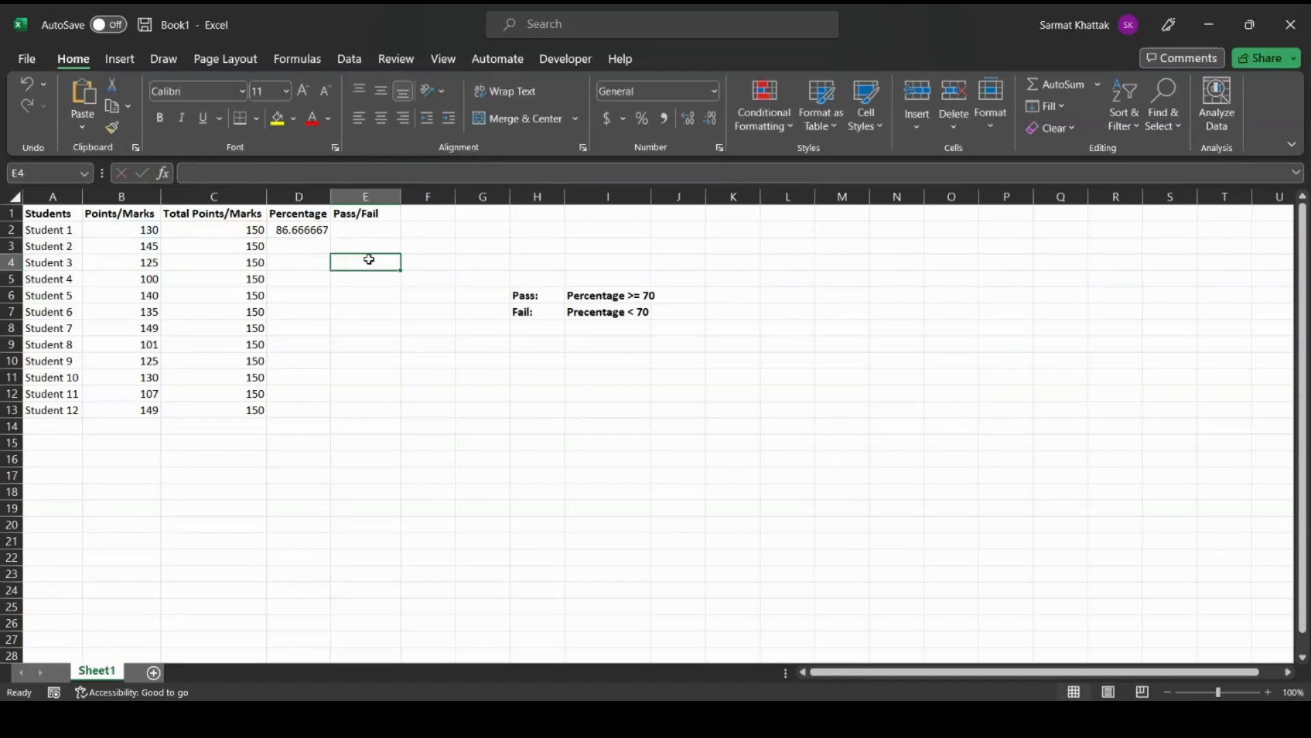
pyautogui.moveTo(332, 196); pyautogui.dragTo(365, 197)
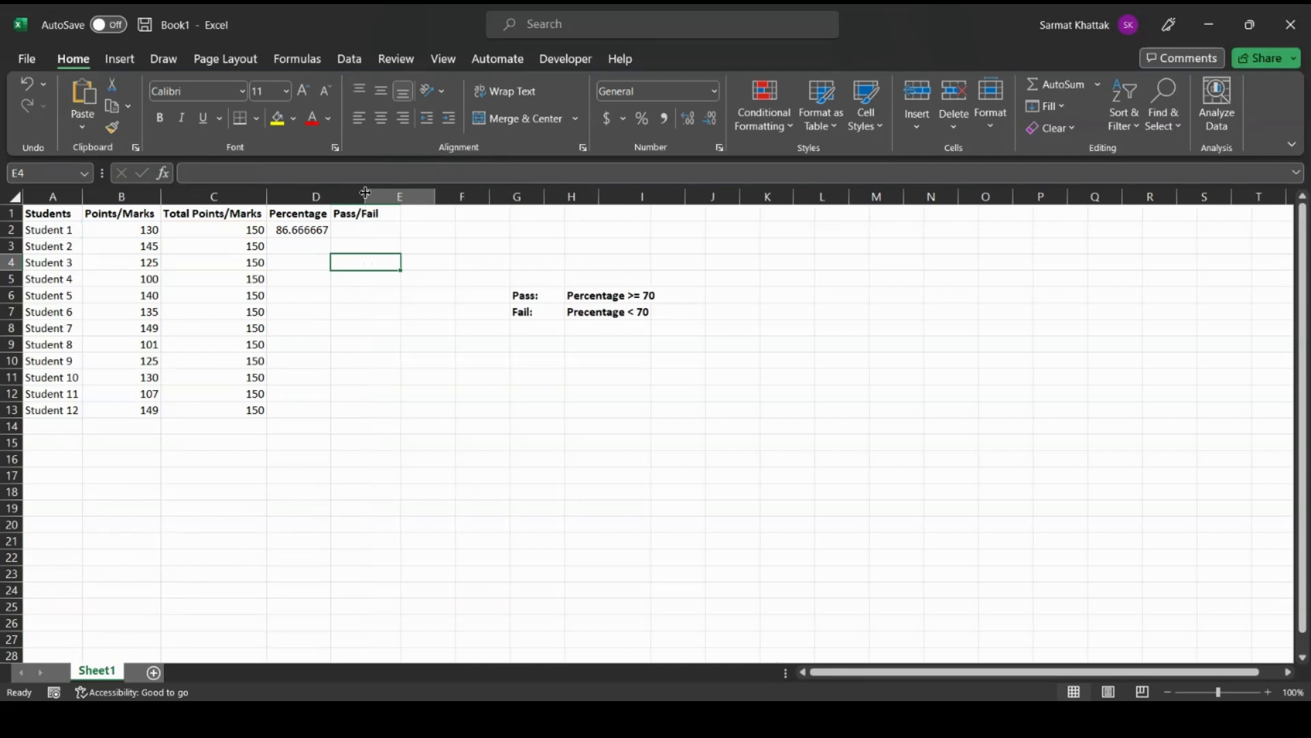
# Round Student 1's percentage to two decimals by changing the D2 formula to =ROUND((B2/C2)*100,2)
pyautogui.click(323, 229)
pyautogui.doubleClick(324, 229)
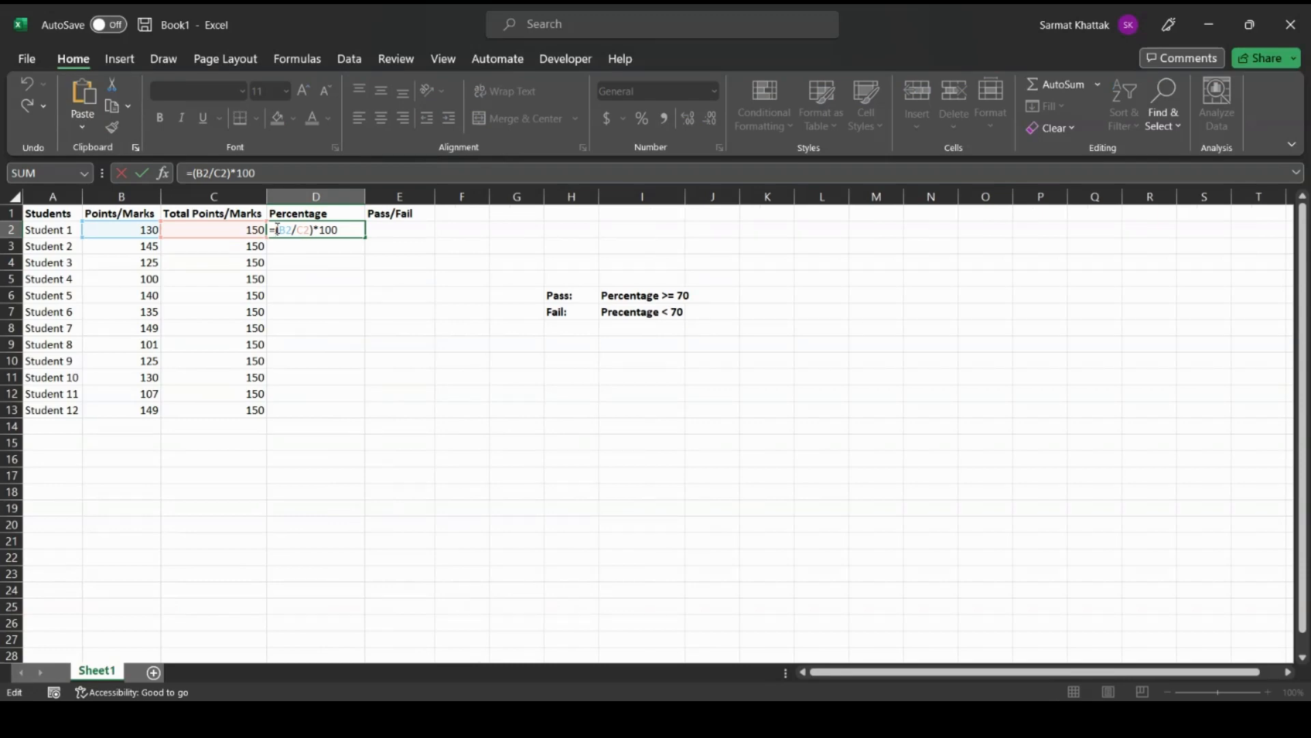
pyautogui.write('rou')
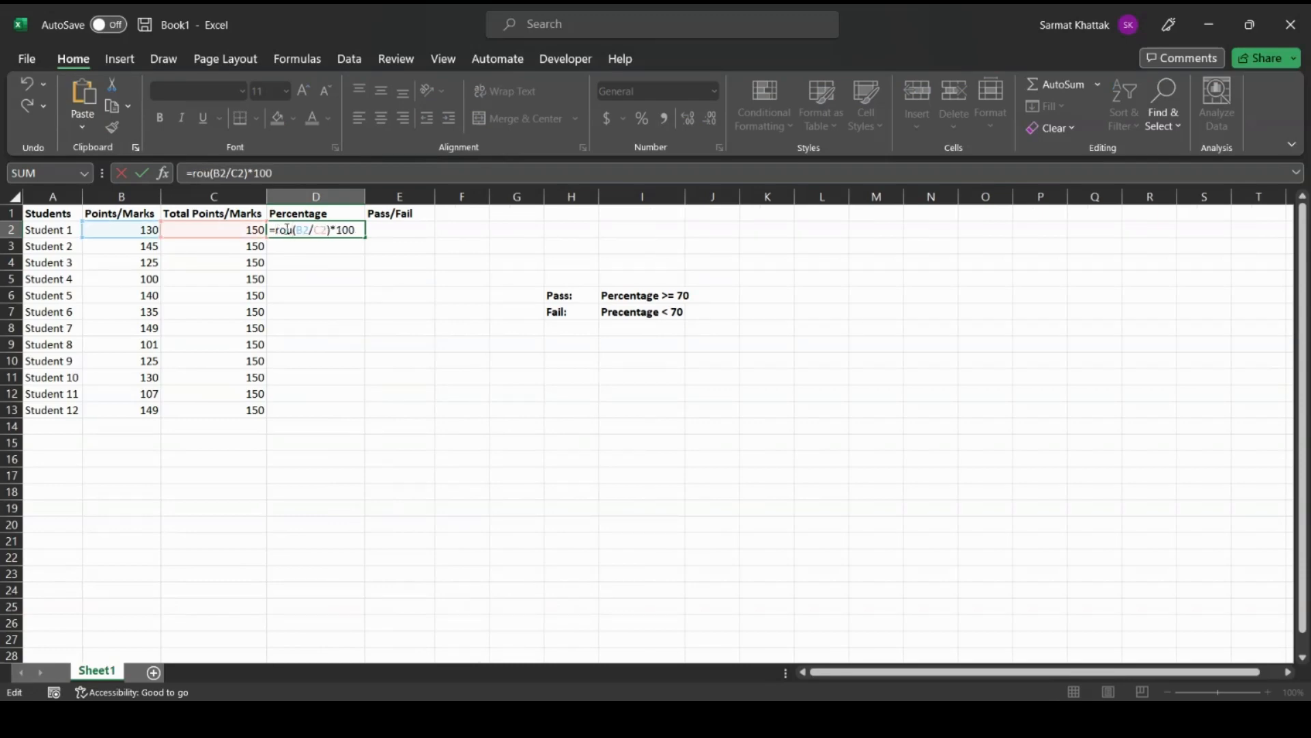
pyautogui.press('Tab')
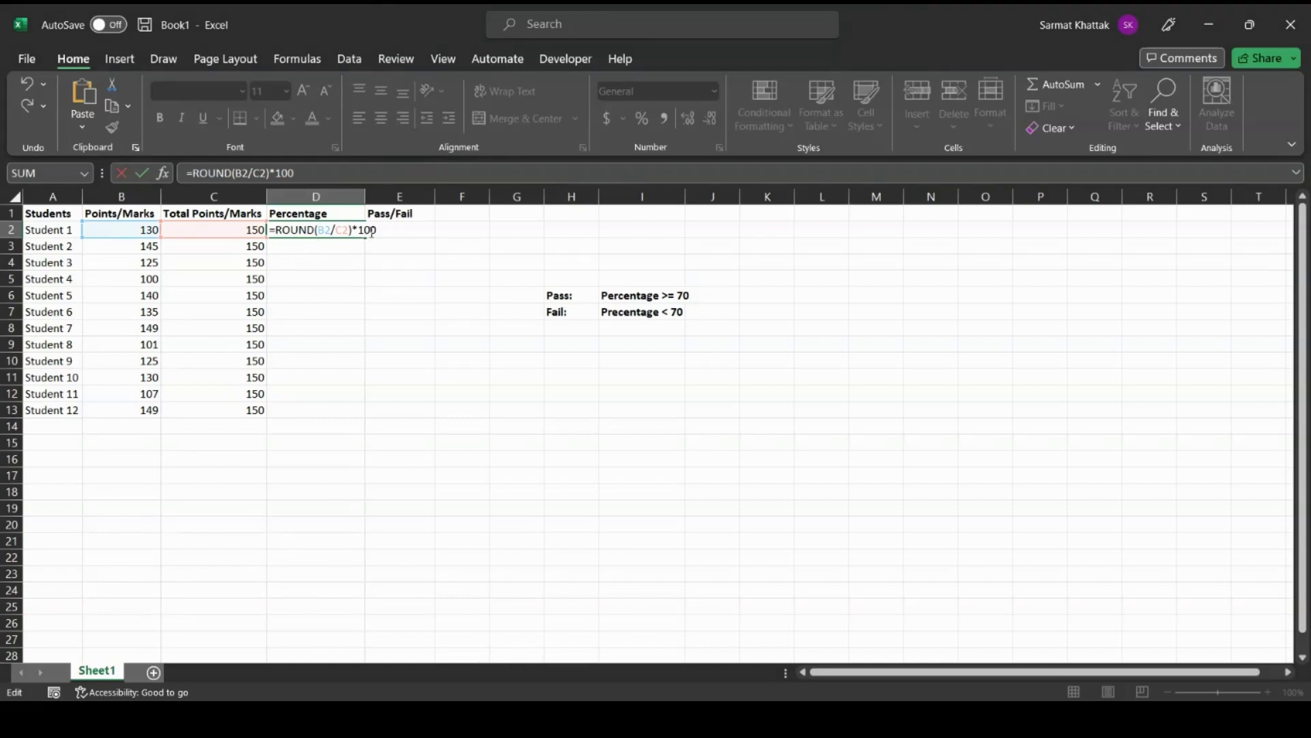
pyautogui.click(316, 230)
pyautogui.write('(')
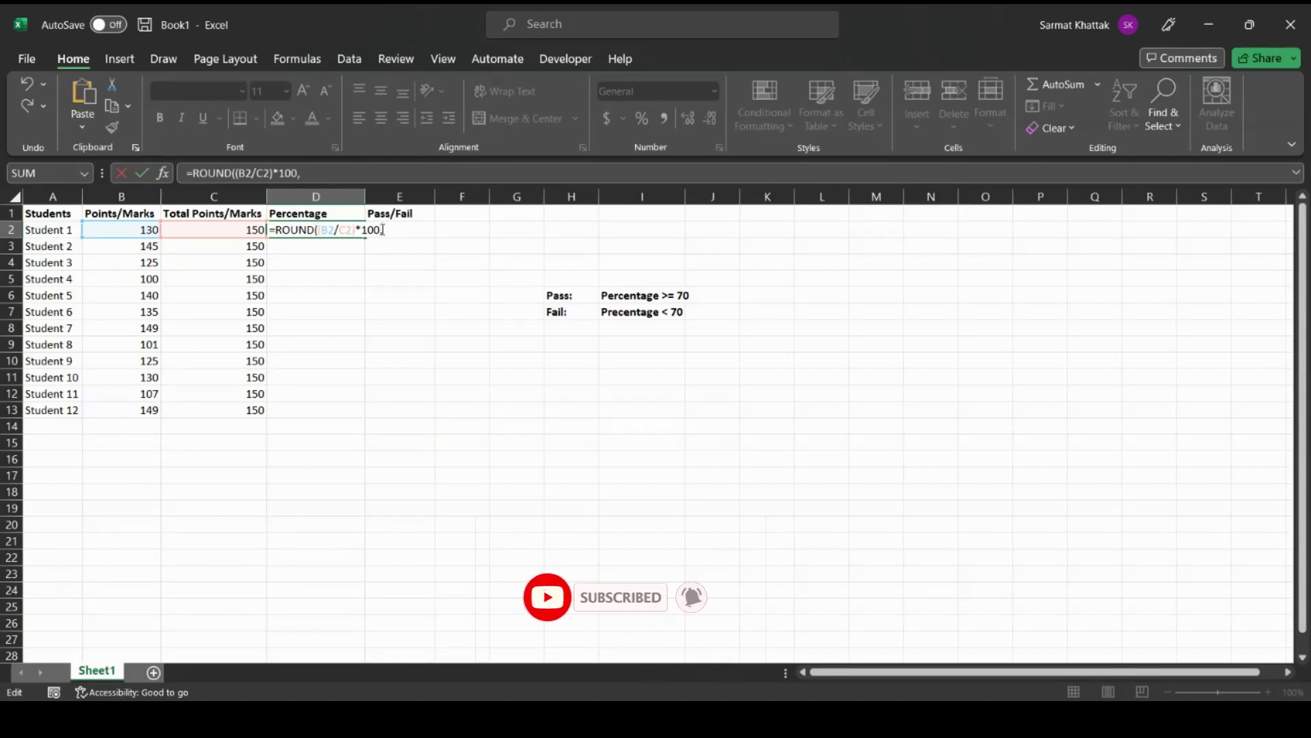
pyautogui.write(',2')
pyautogui.click(382, 230)
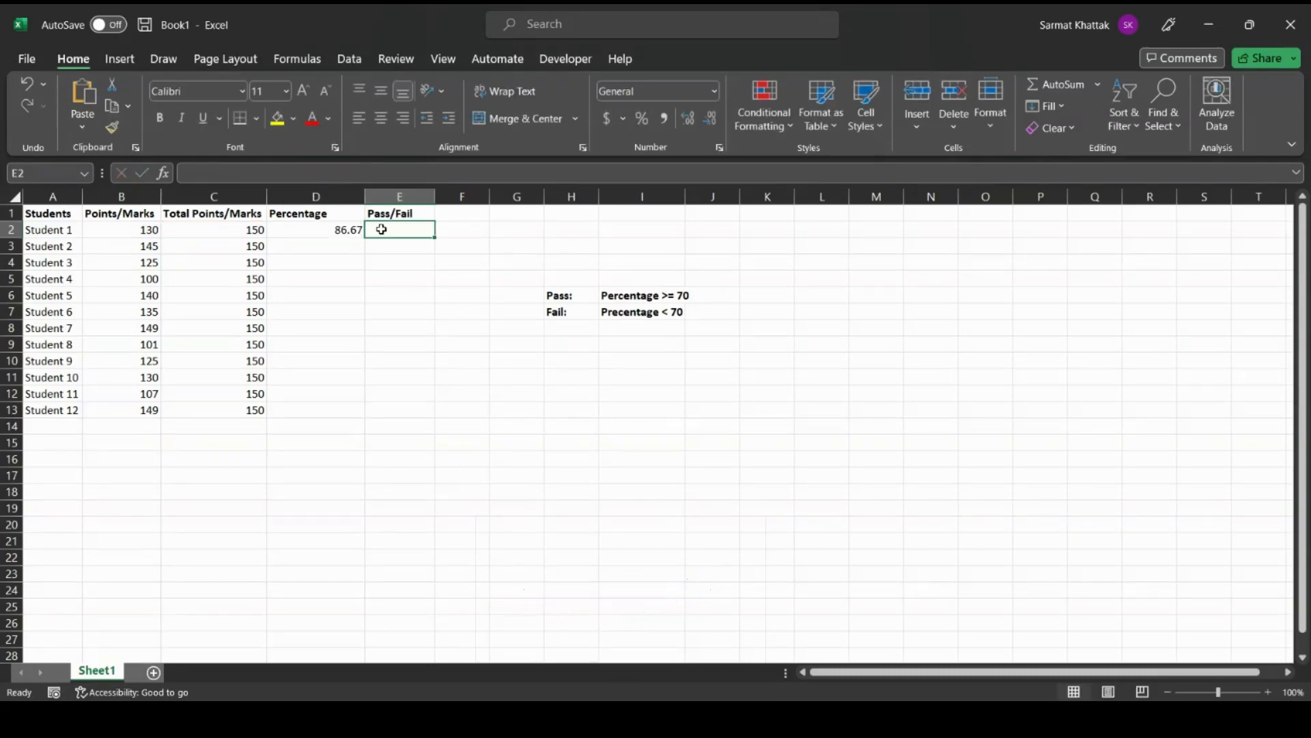
# Fill the rounded percentage formula from D2 down to D13 for all students
pyautogui.click(334, 231)
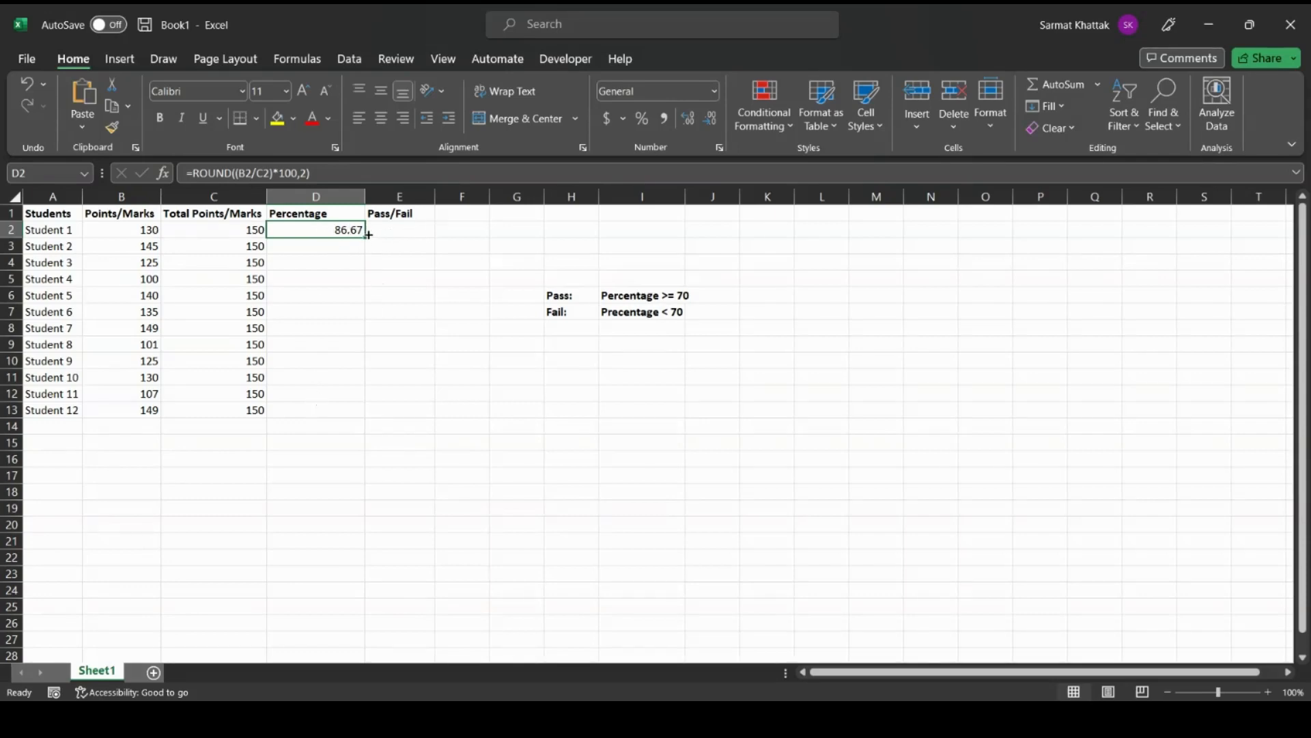
pyautogui.moveTo(365, 238); pyautogui.dragTo(345, 417)
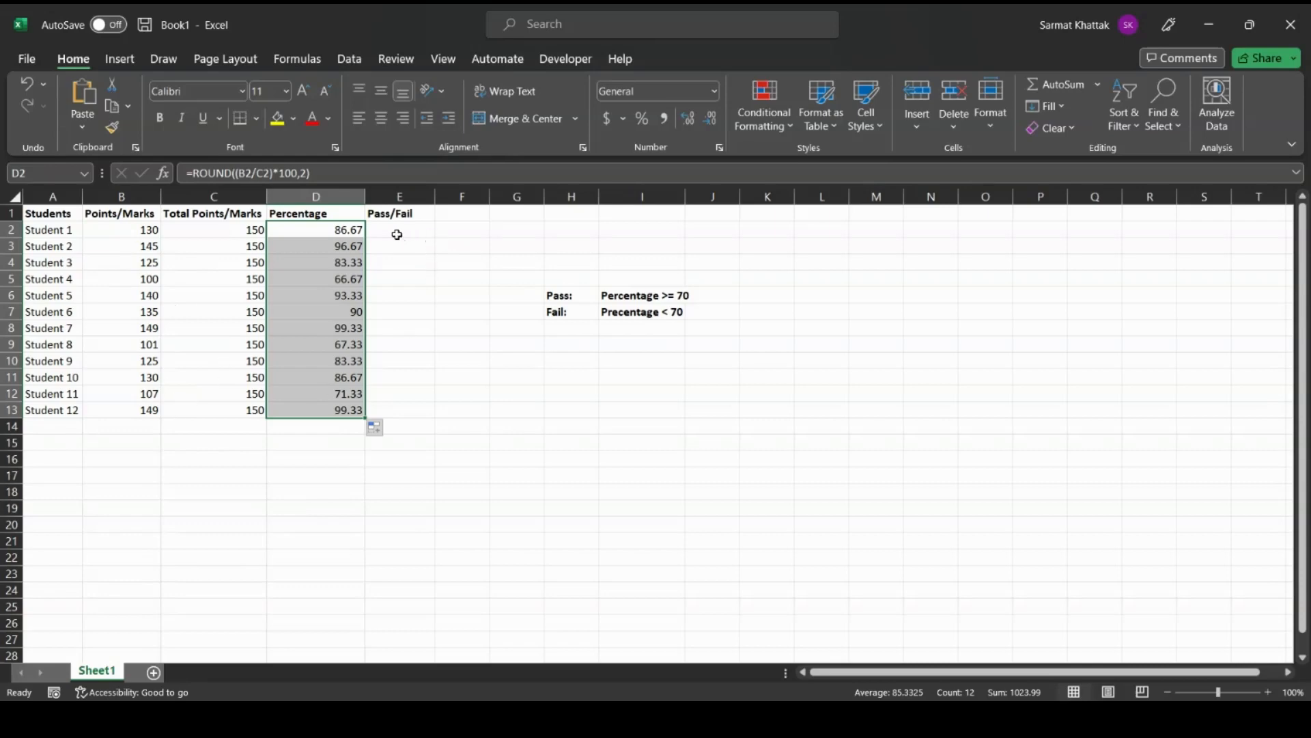
pyautogui.click(215, 267)
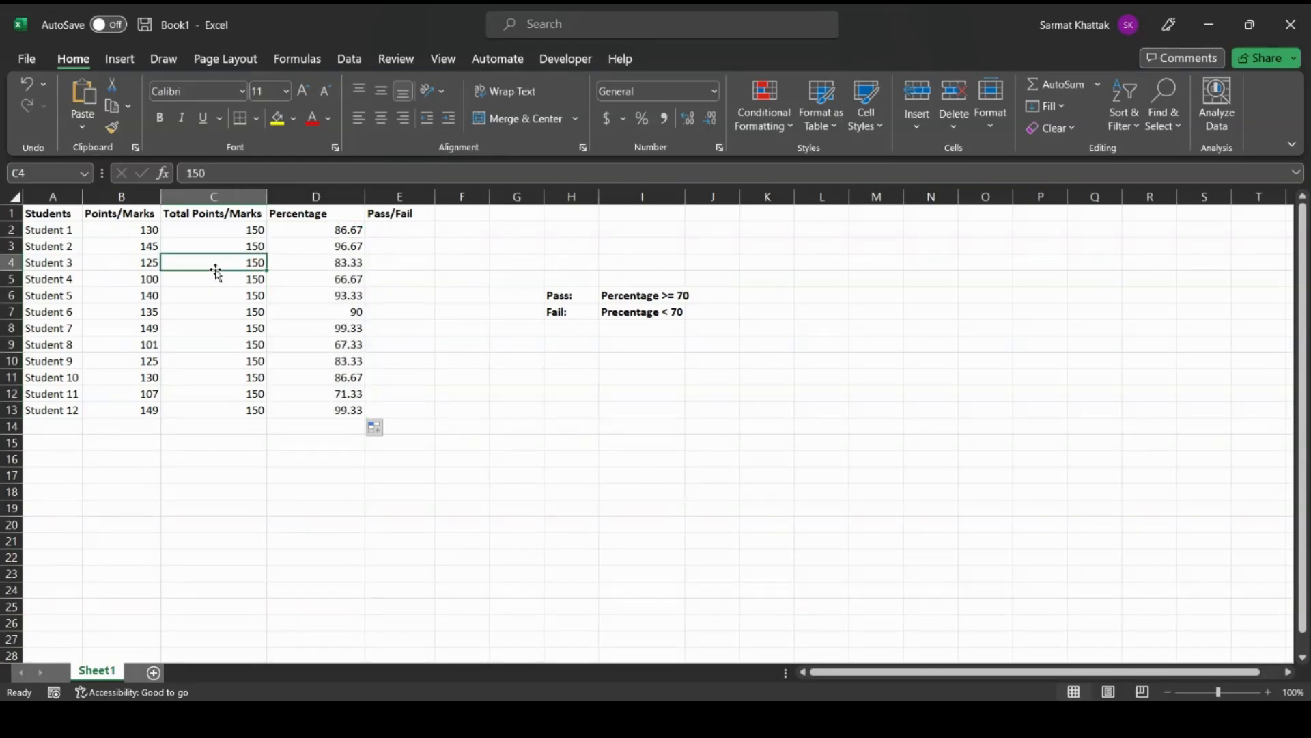
# Start an IF formula in E2 that tests D2 >=70 and returns "Pass" when true
pyautogui.doubleClick(401, 229)
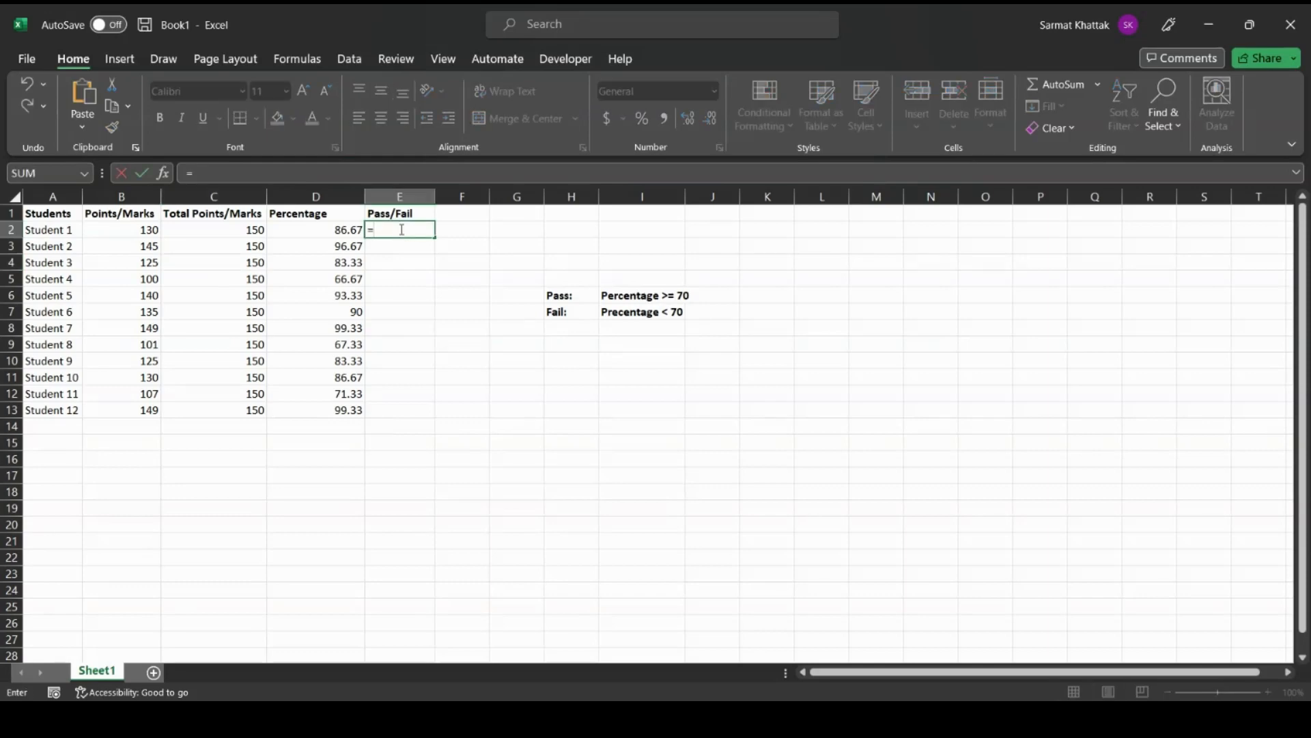
pyautogui.write('=If(')
pyautogui.write('d2')
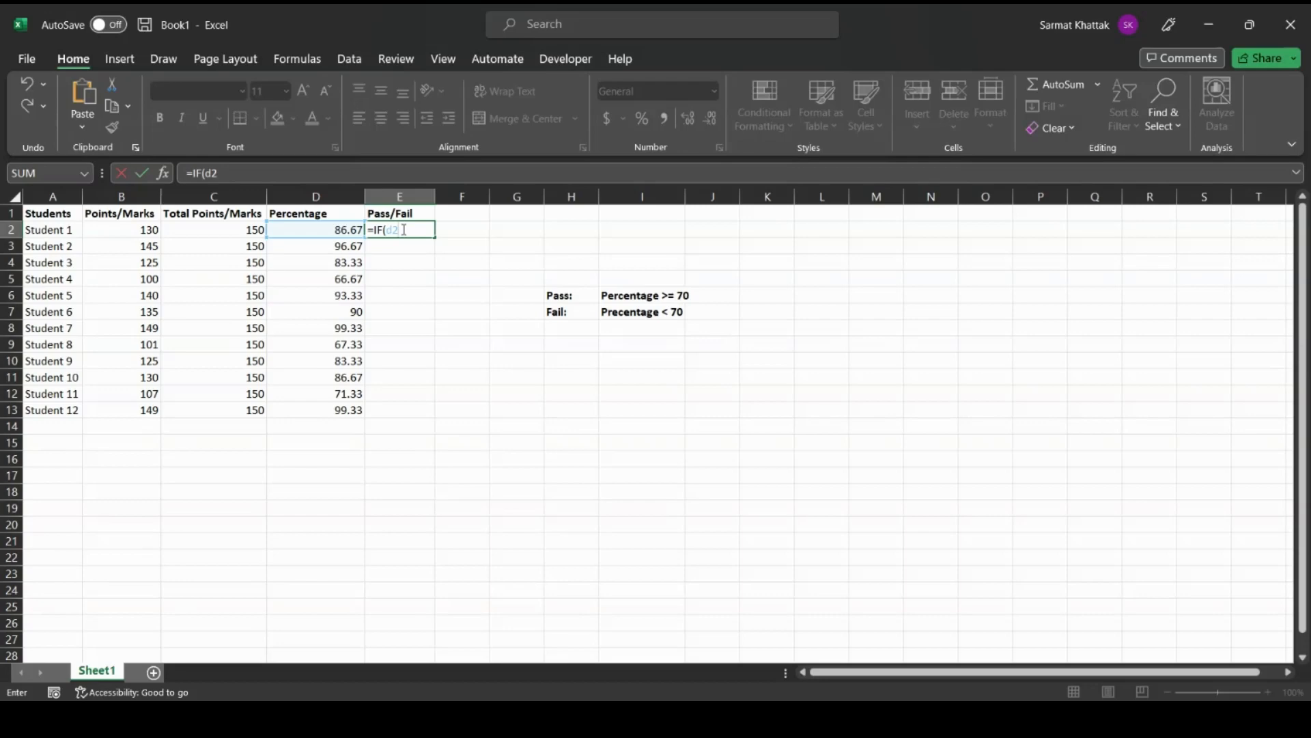
pyautogui.write(' >=70,"')
pyautogui.click(432, 229)
pyautogui.write('Pass"')
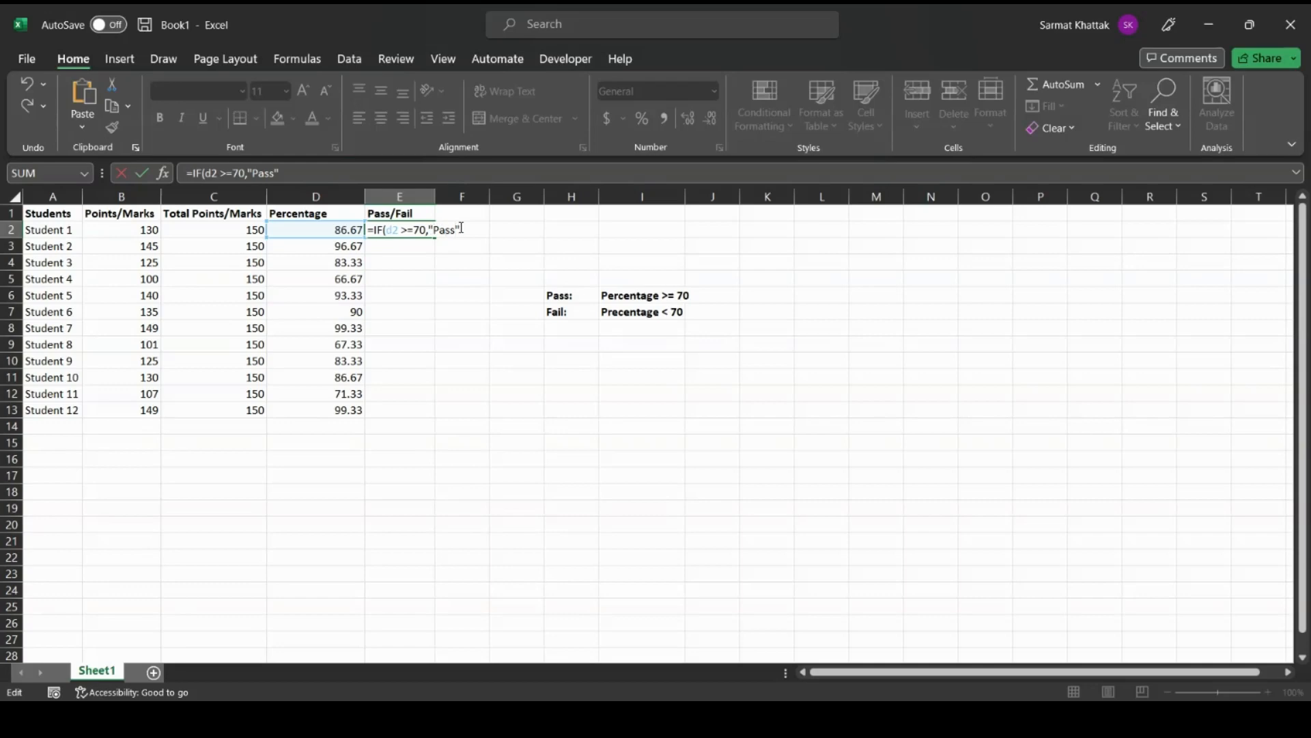
# Complete the IF formula in E2 with "Fail" as the result when the condition is false
pyautogui.write(', ""')
pyautogui.click(471, 230)
pyautogui.write('ails')
pyautogui.click(472, 229)
pyautogui.write('F')
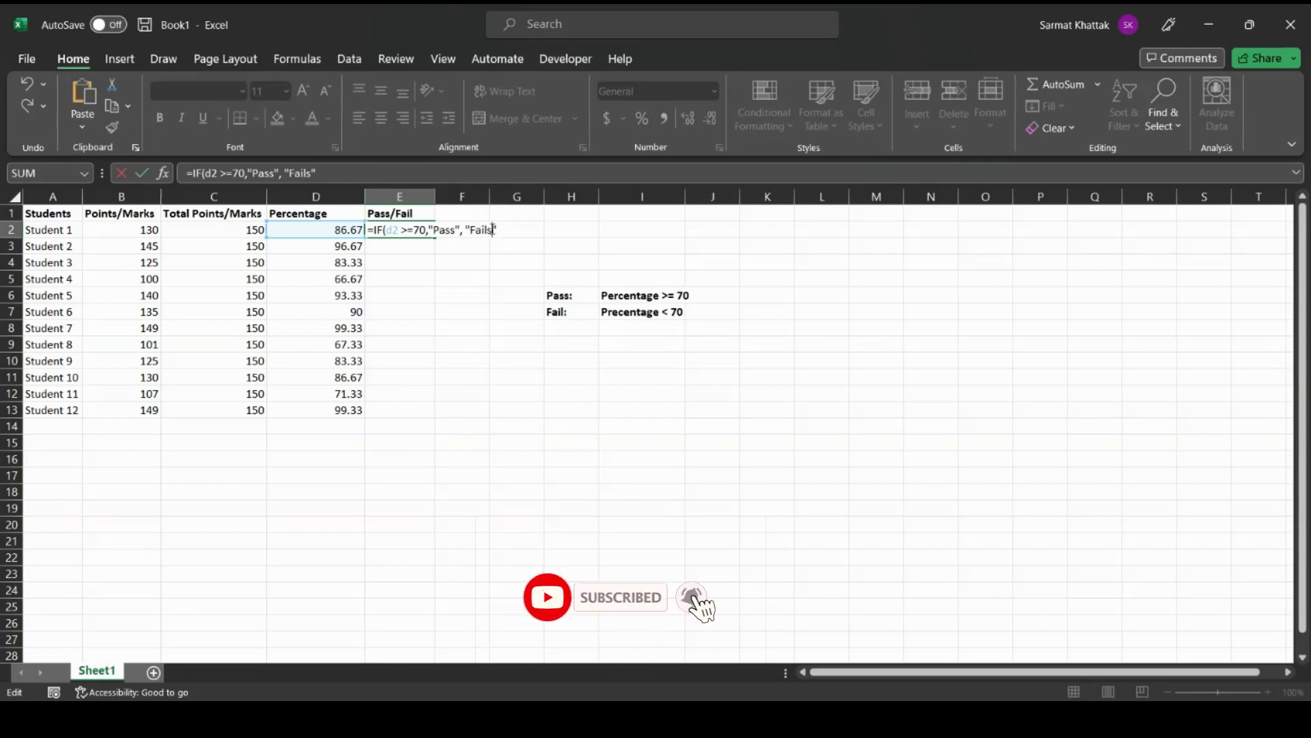
pyautogui.click(491, 230)
pyautogui.press('BackSpace')
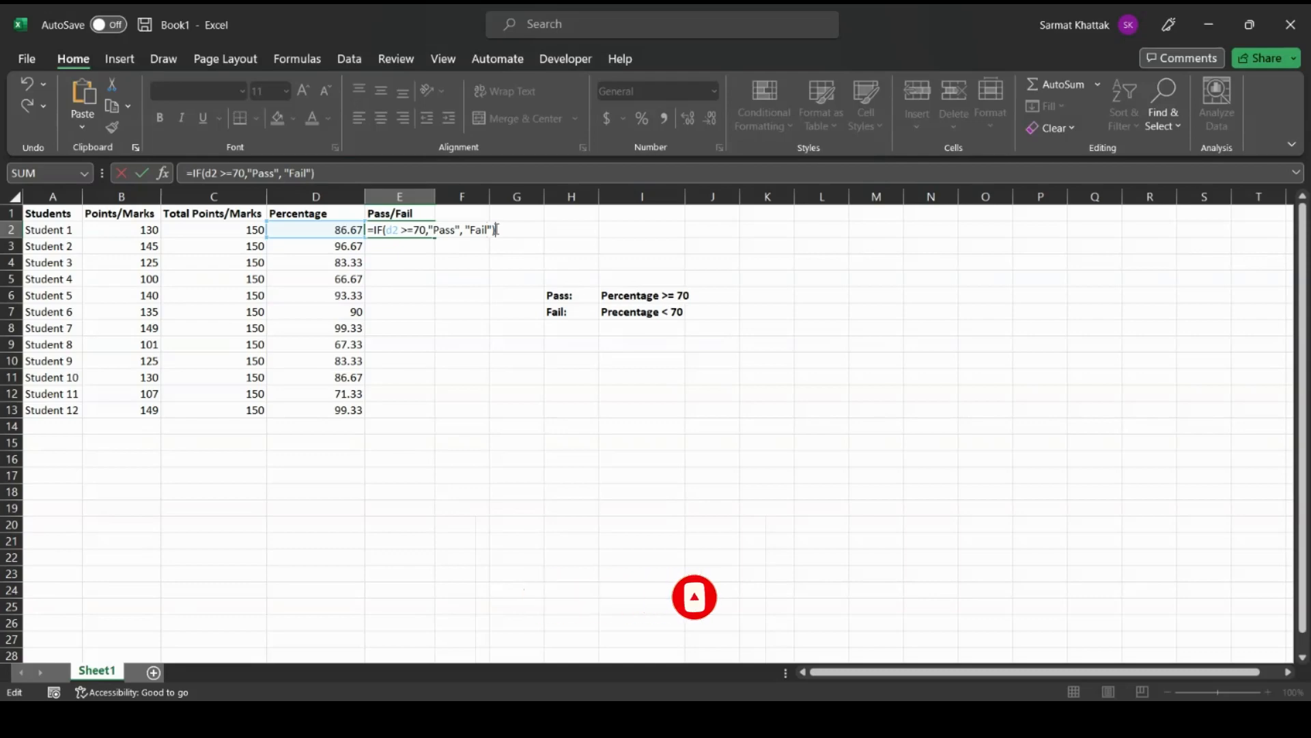
pyautogui.press('Tab')
# Check Student 1's result against its percentage and fill the Pass/Fail formula from E2 down to E13
pyautogui.click(405, 228)
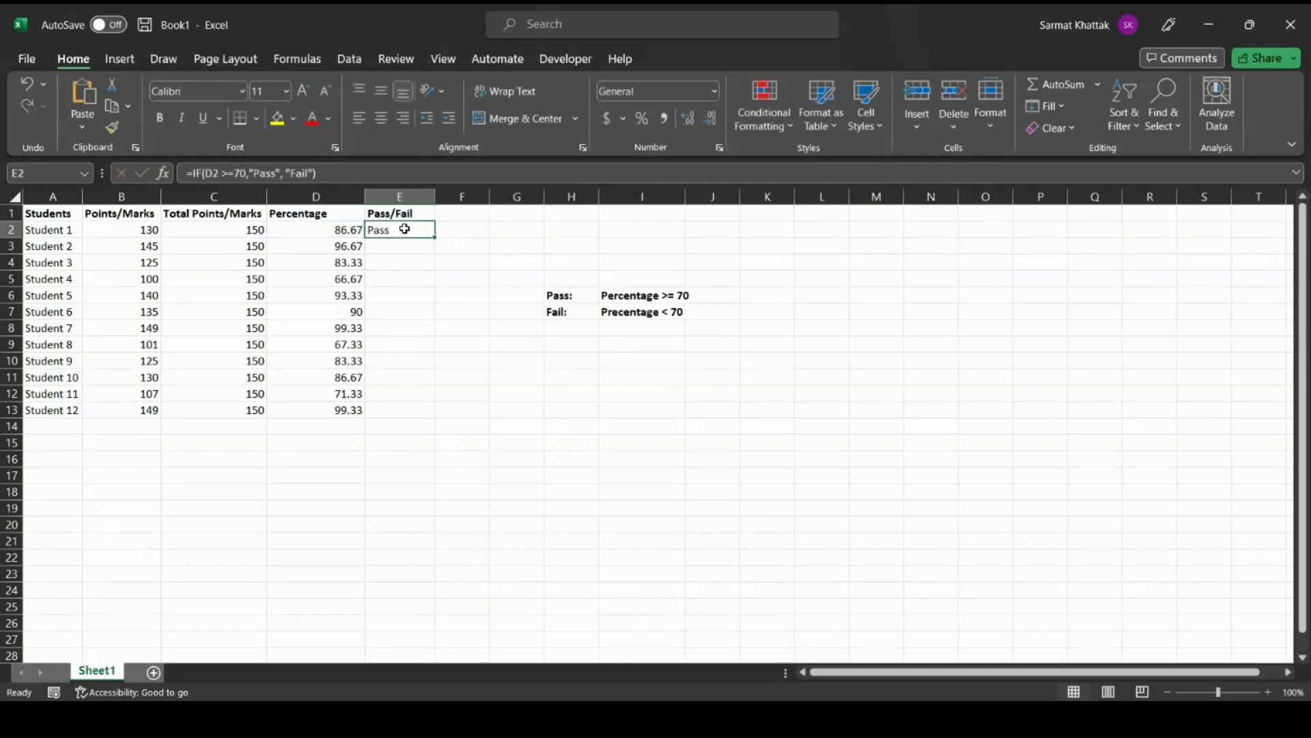
pyautogui.click(343, 229)
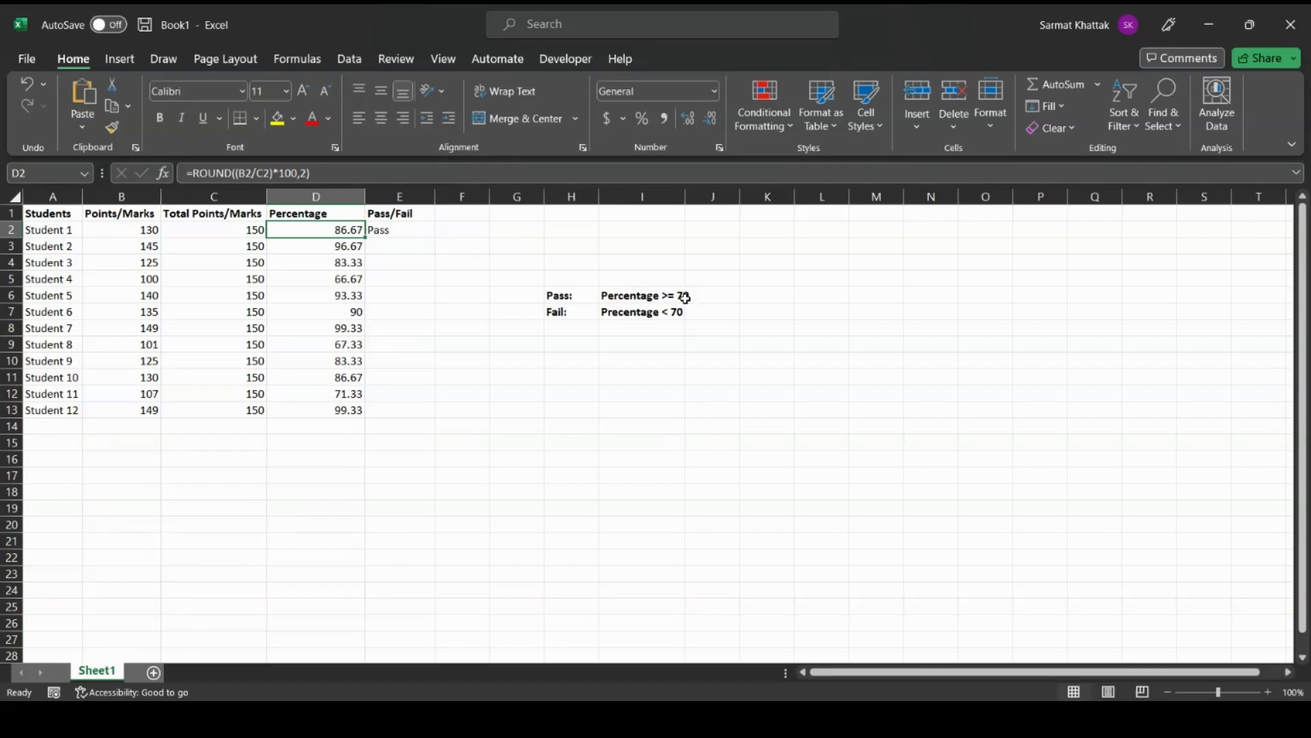
pyautogui.click(403, 231)
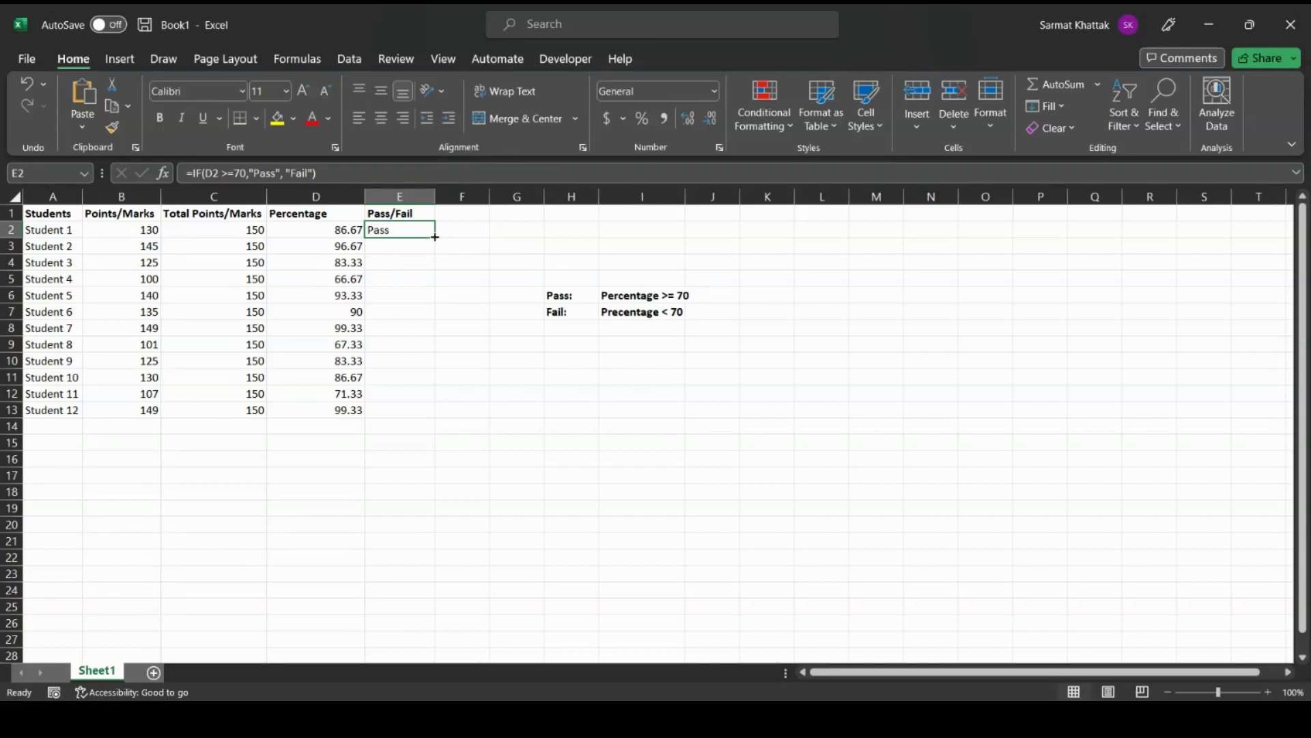
pyautogui.moveTo(435, 237); pyautogui.dragTo(420, 418)
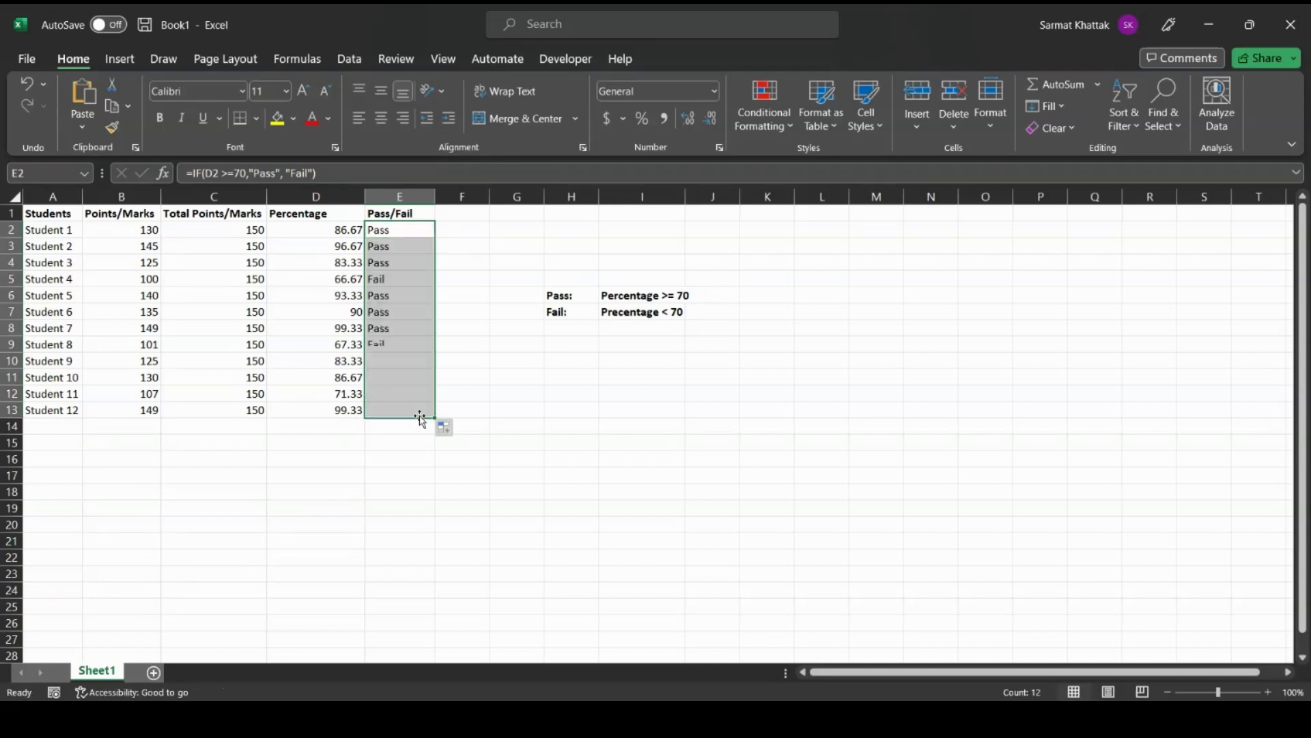
pyautogui.click(456, 278)
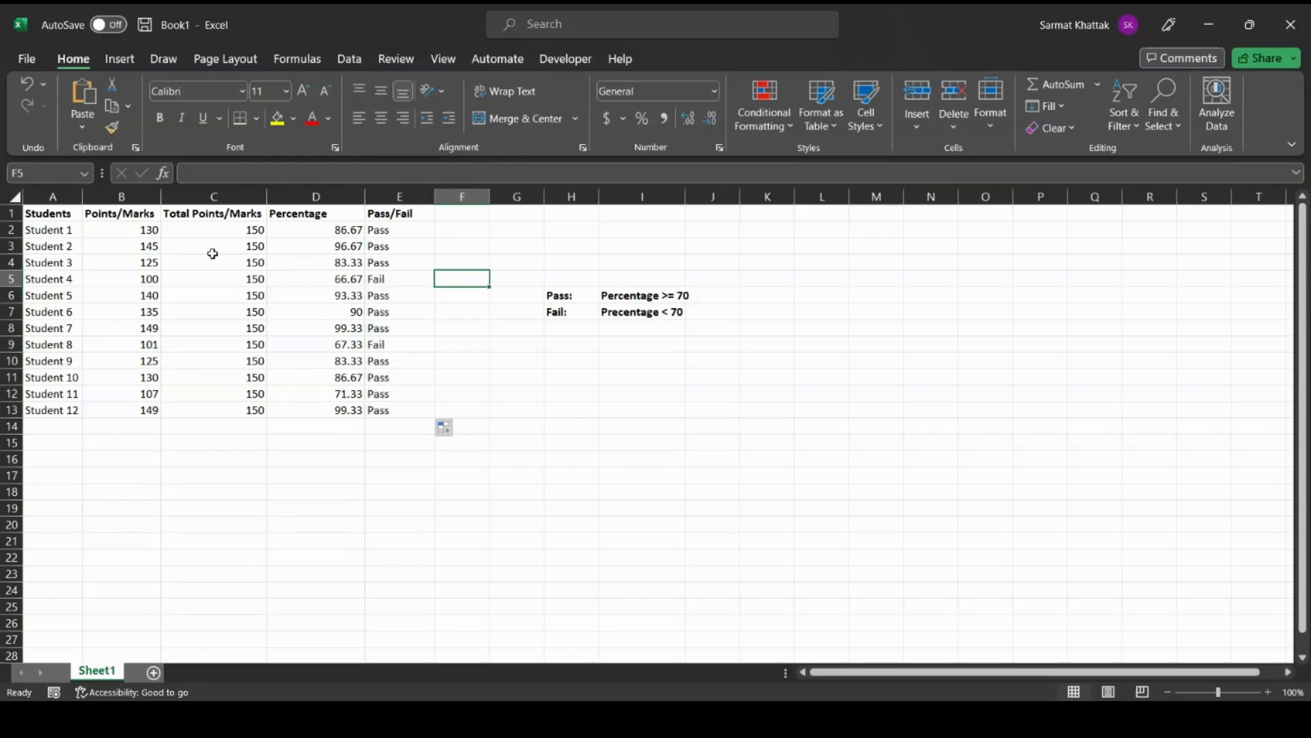